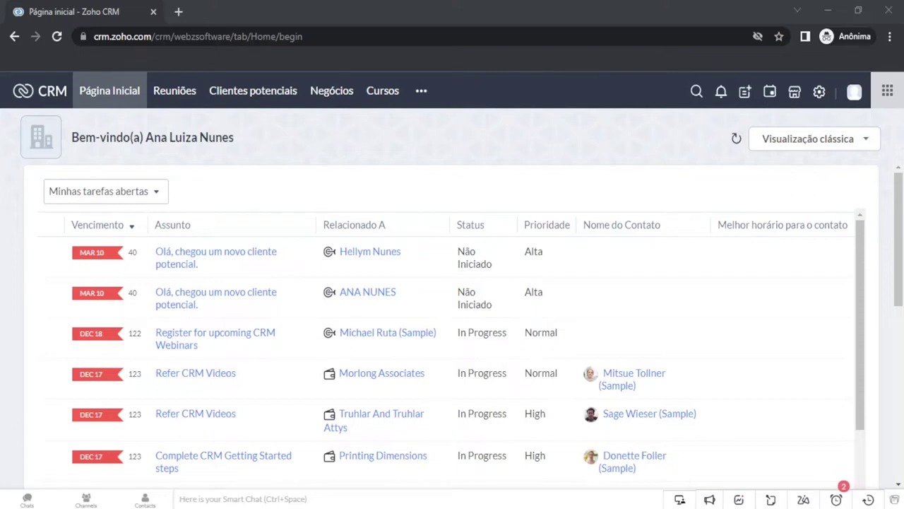
# - Open the Padrão layout of the Contatos module for editing from the CRM's modules and fields settings
pyautogui.click(820, 92)
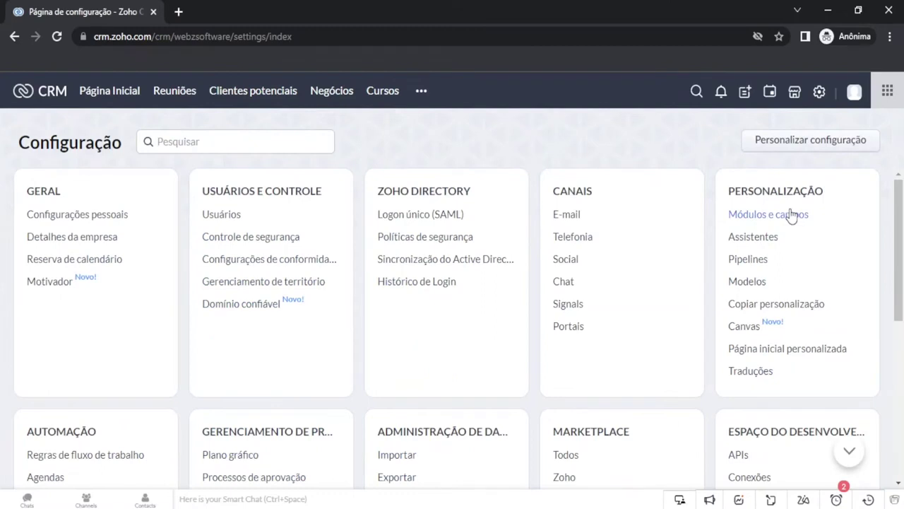
pyautogui.click(794, 224)
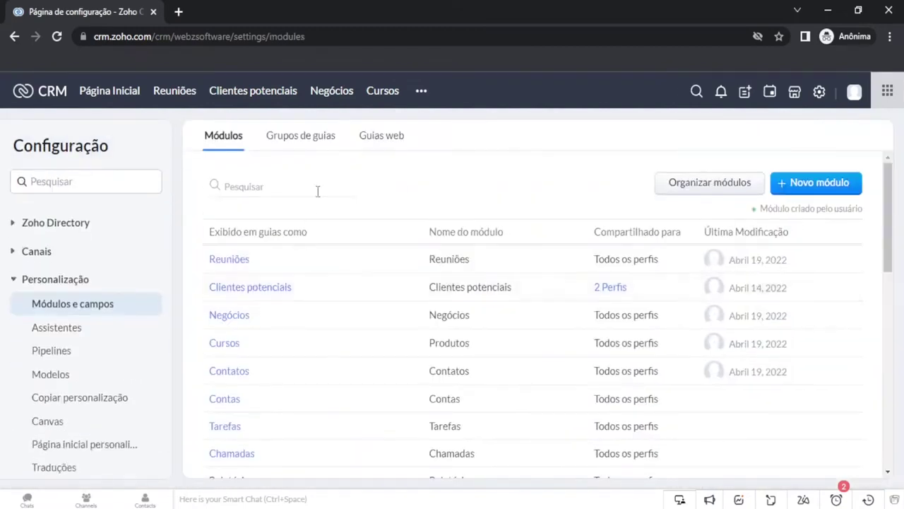
pyautogui.moveTo(309, 379)
pyautogui.click(229, 374)
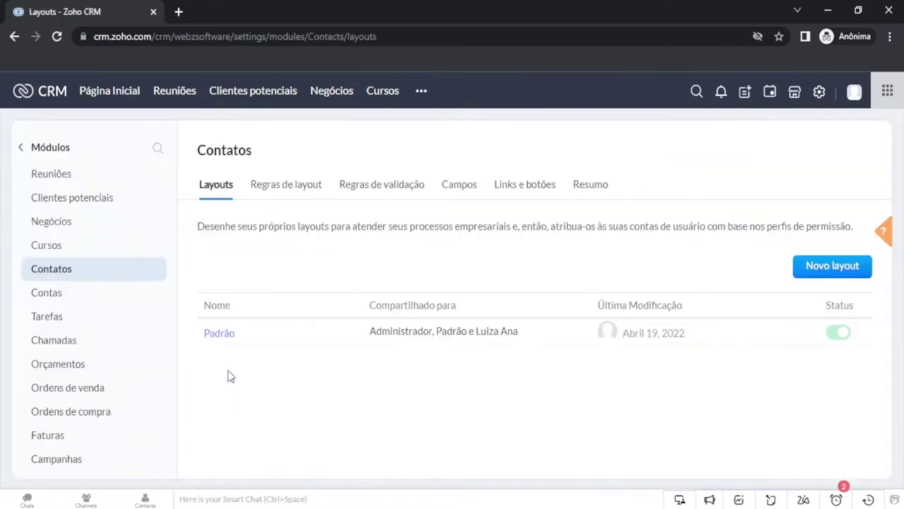
pyautogui.click(214, 333)
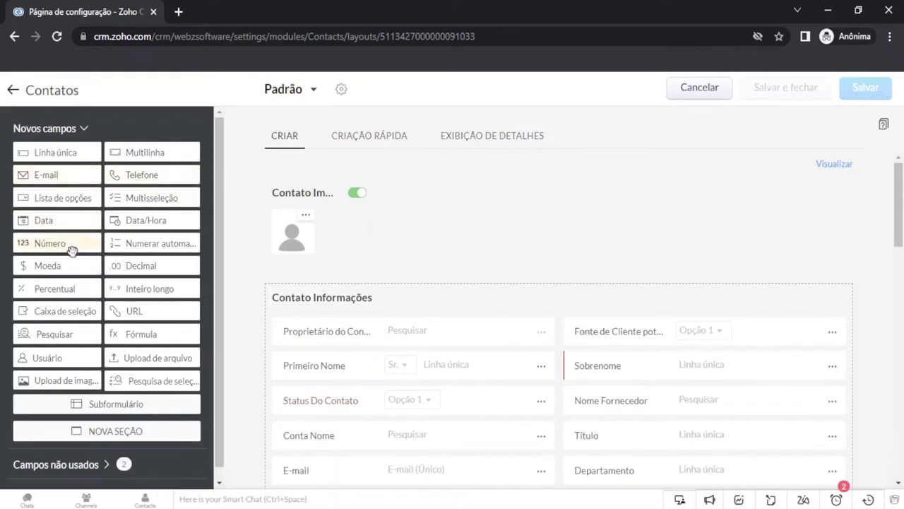
# - Add a new Número field named RG above Primeiro Nome in the Contato Informações section
pyautogui.moveTo(60, 241); pyautogui.dragTo(312, 366)
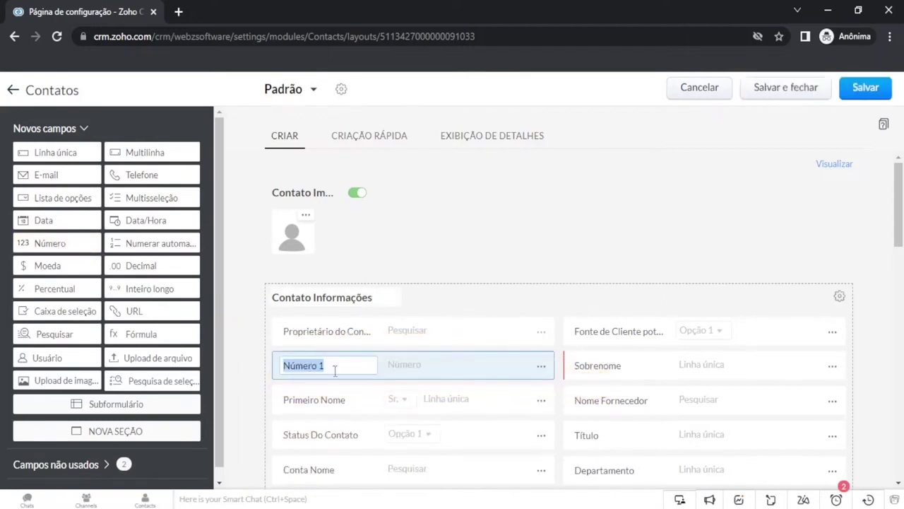
pyautogui.write('rg')
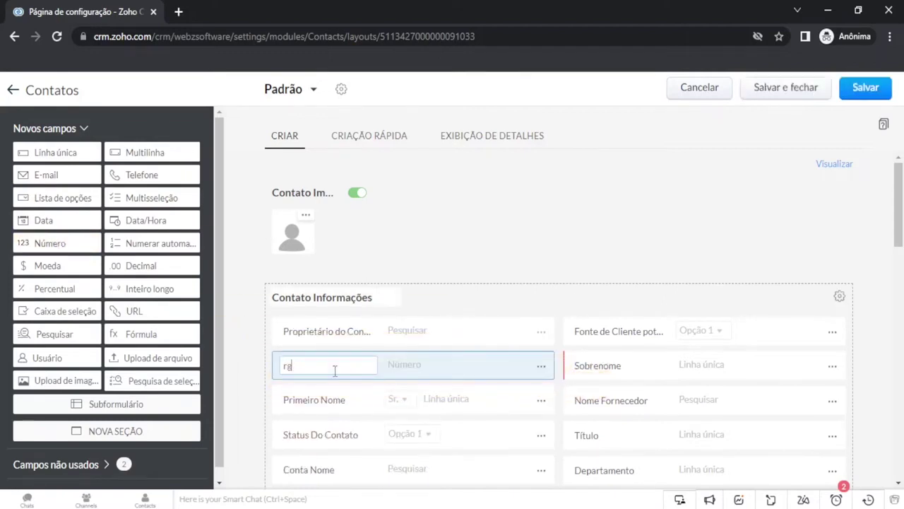
pyautogui.press('BackSpace')
pyautogui.press('BackSpace')
pyautogui.write('RG')
pyautogui.click(254, 377)
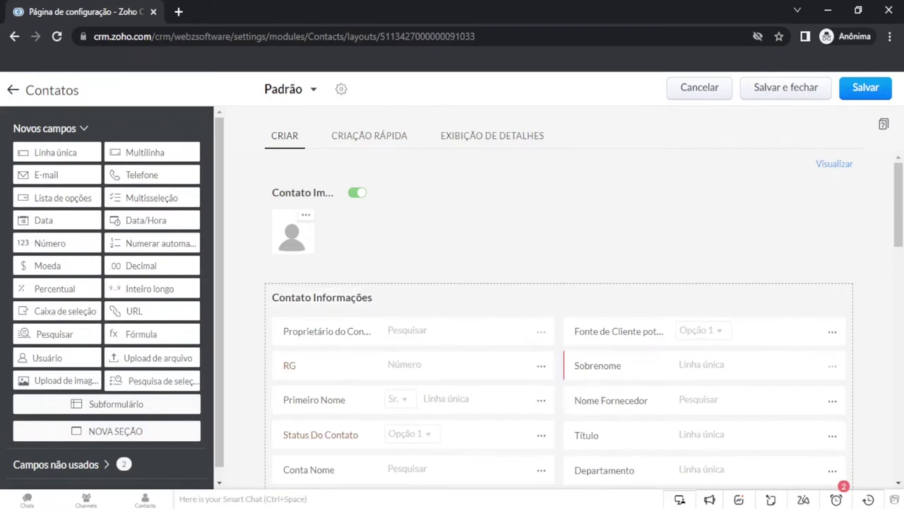
# - Set the RG field's maximum number of allowed digits to 7 in its properties
pyautogui.click(542, 369)
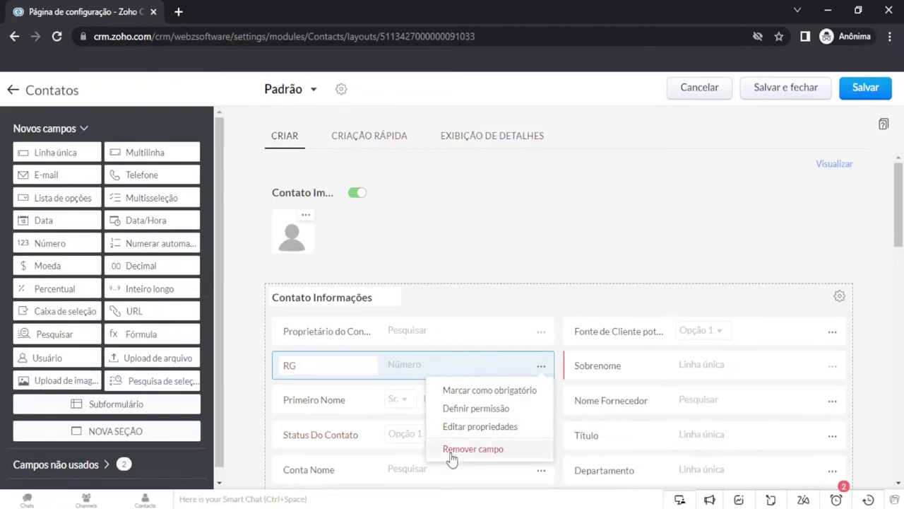
pyautogui.click(497, 427)
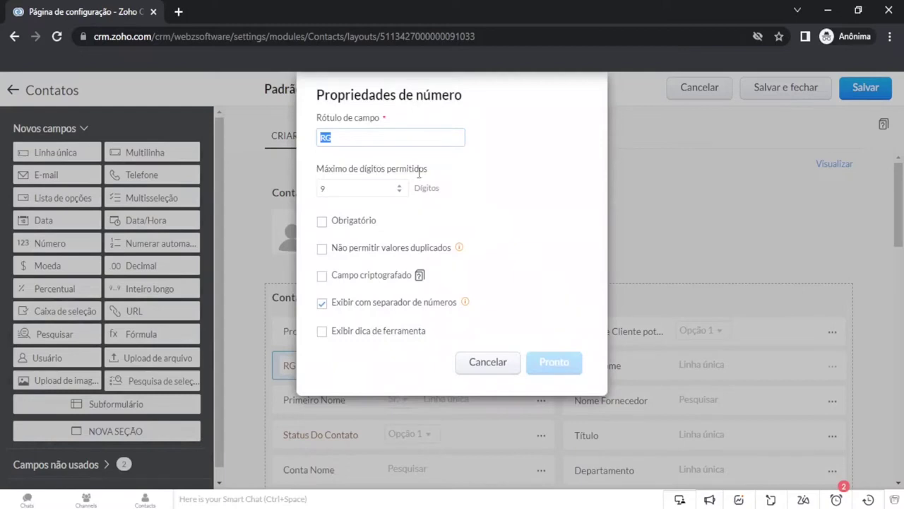
pyautogui.click(398, 195)
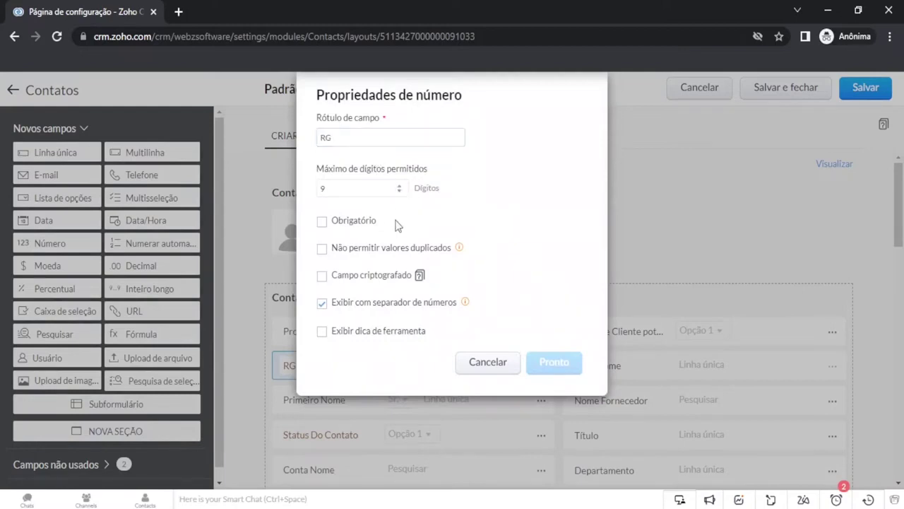
pyautogui.press('Down')
pyautogui.press('Down')
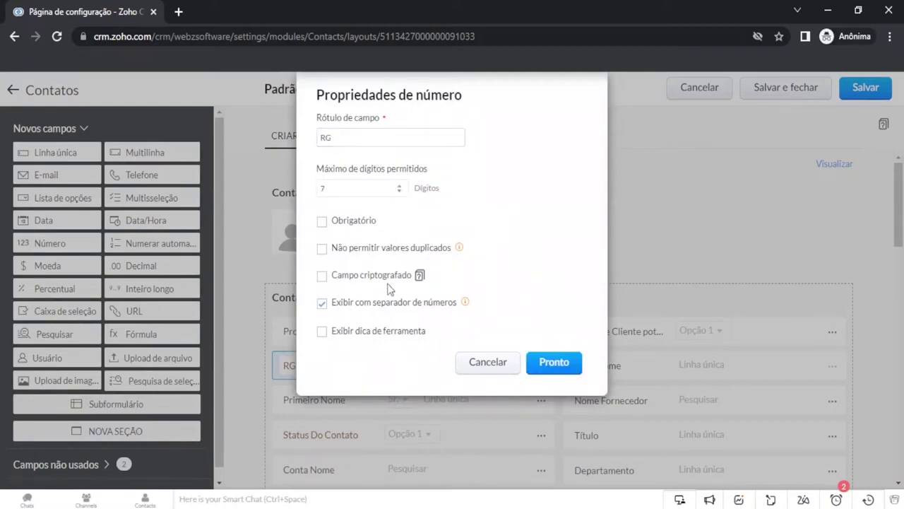
# - Make the RG field required, disallow duplicate values and turn off the number separator
pyautogui.click(323, 224)
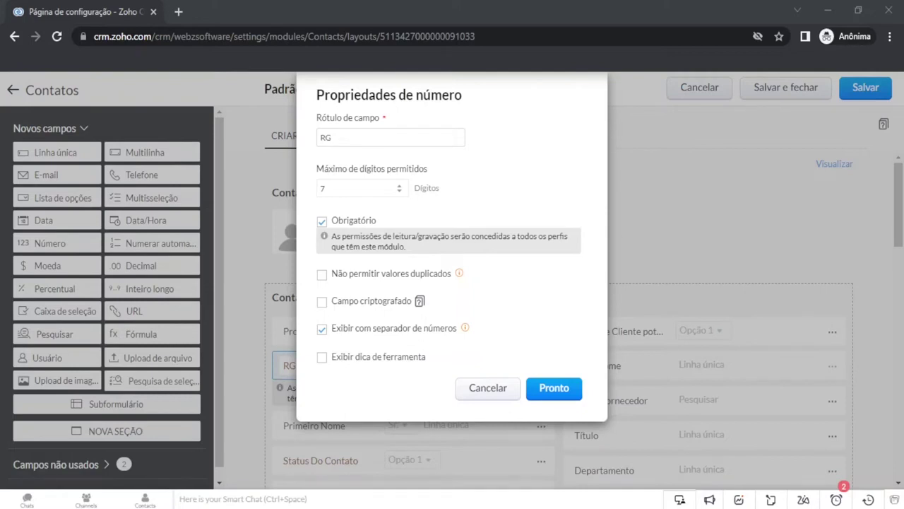
pyautogui.click(322, 274)
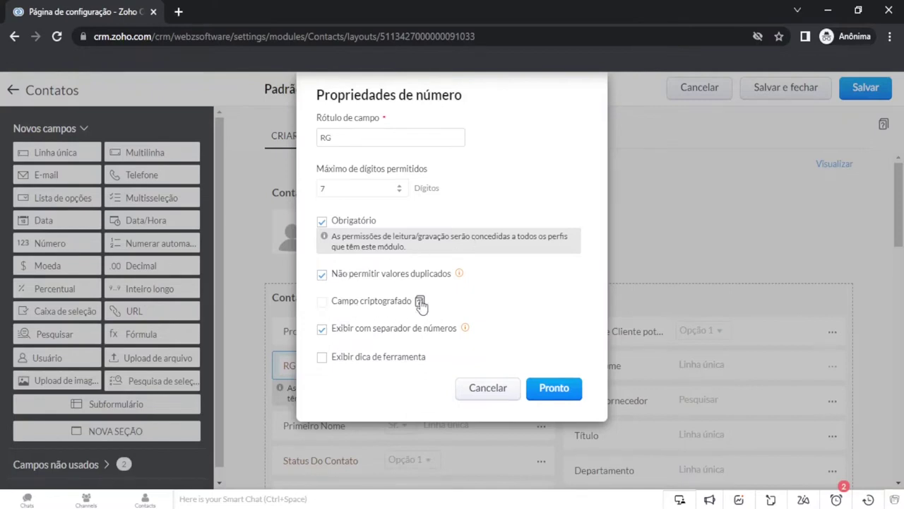
pyautogui.moveTo(421, 304)
pyautogui.click(322, 332)
pyautogui.click(357, 358)
pyautogui.scroll(-2, 358, 359)
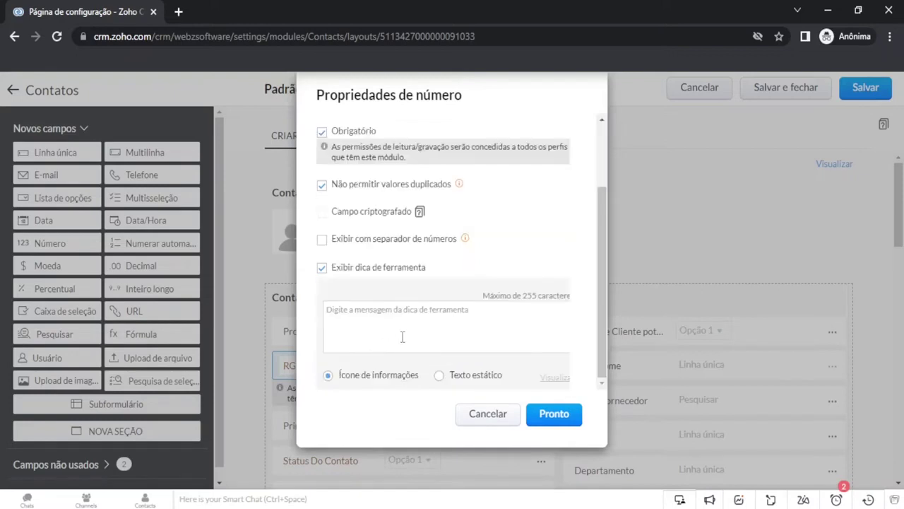
pyautogui.click(346, 317)
pyautogui.click(322, 267)
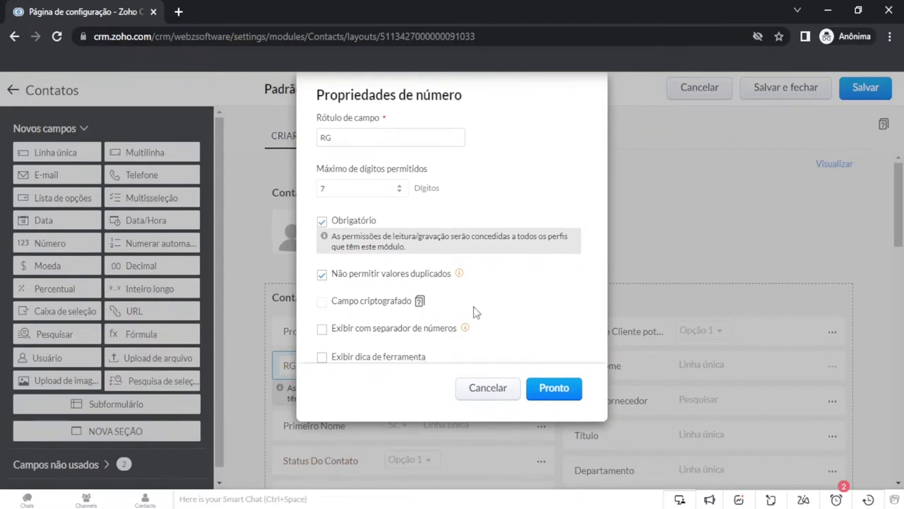
# - Apply the RG field's properties and review its profile permissions without changing them
pyautogui.click(575, 389)
pyautogui.click(541, 366)
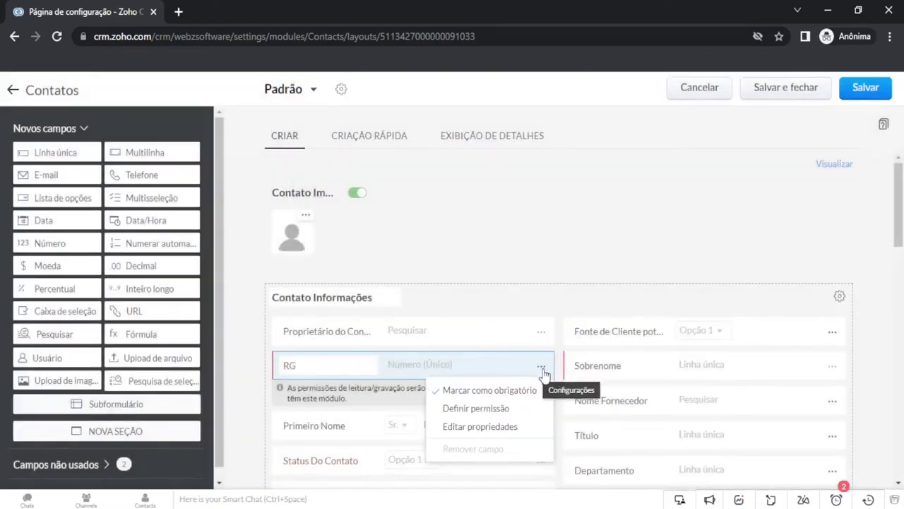
pyautogui.click(463, 413)
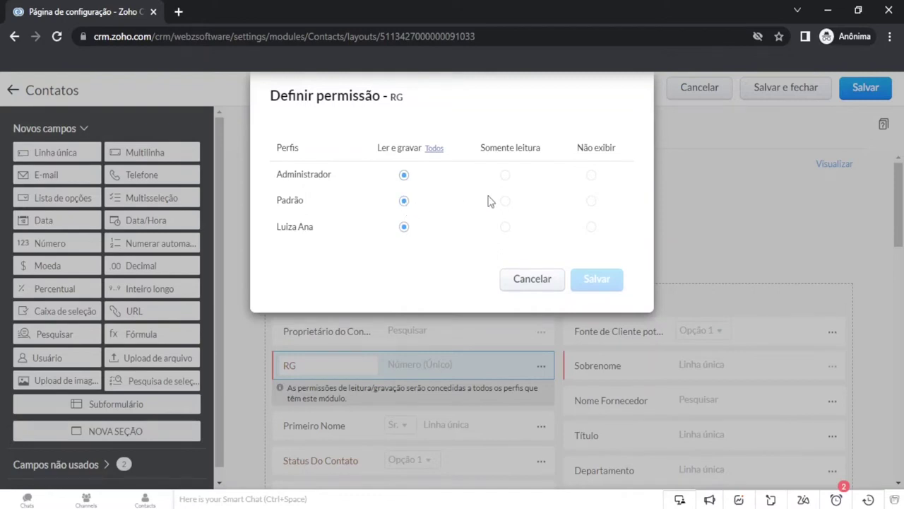
pyautogui.moveTo(502, 202)
pyautogui.click(532, 279)
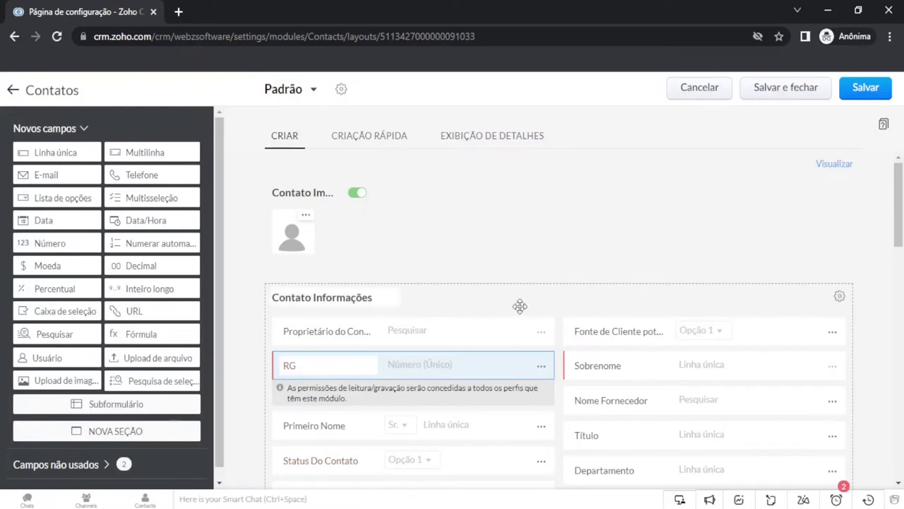
# - Unmark the RG field as required and remove it from the layout to the unused fields
pyautogui.click(541, 367)
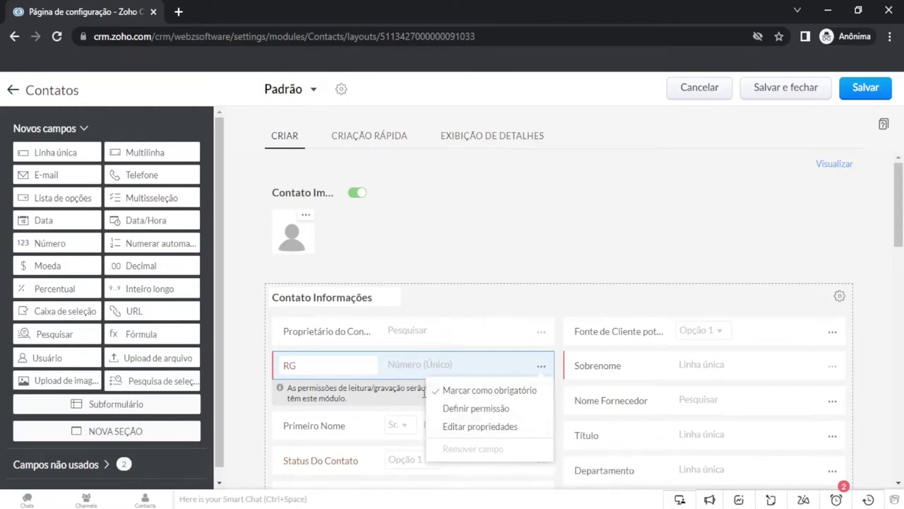
pyautogui.click(487, 393)
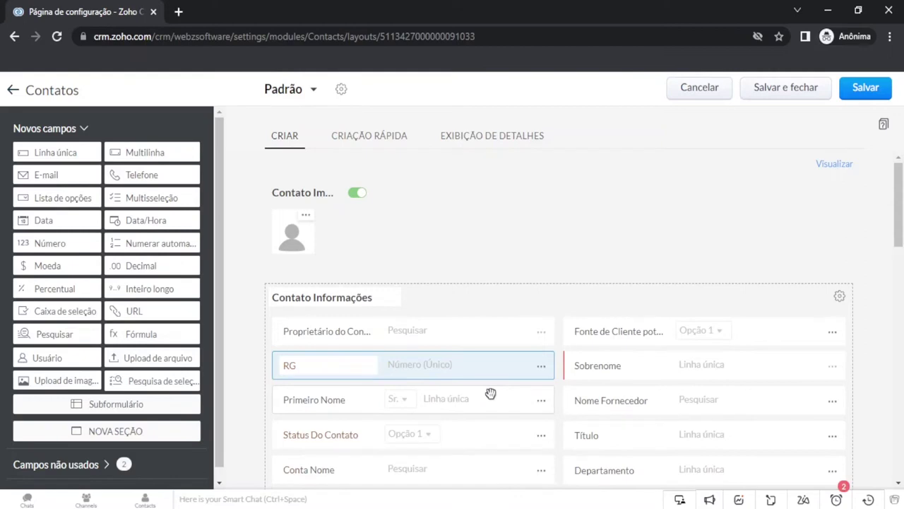
pyautogui.click(541, 366)
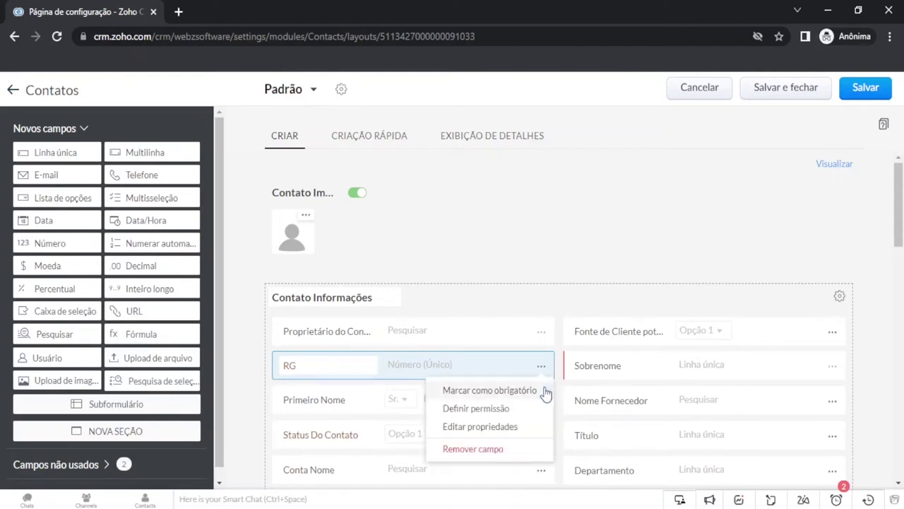
pyautogui.click(457, 451)
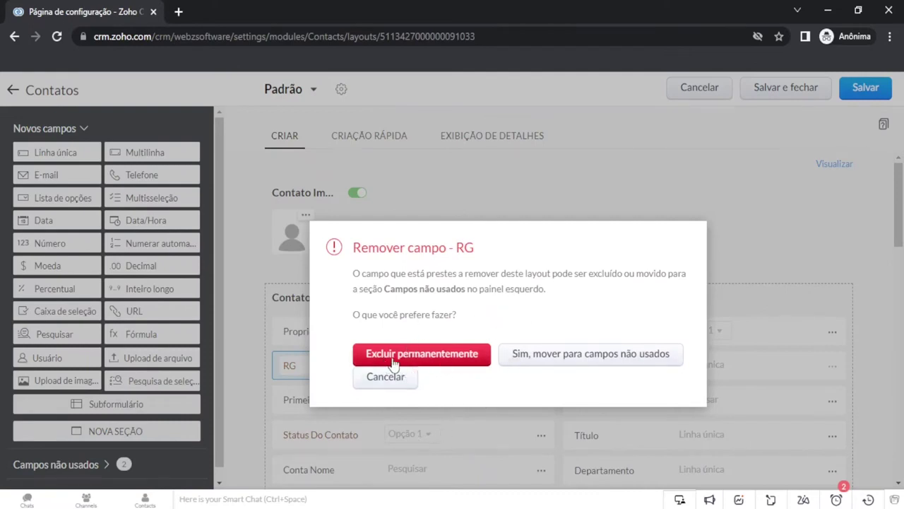
pyautogui.click(618, 358)
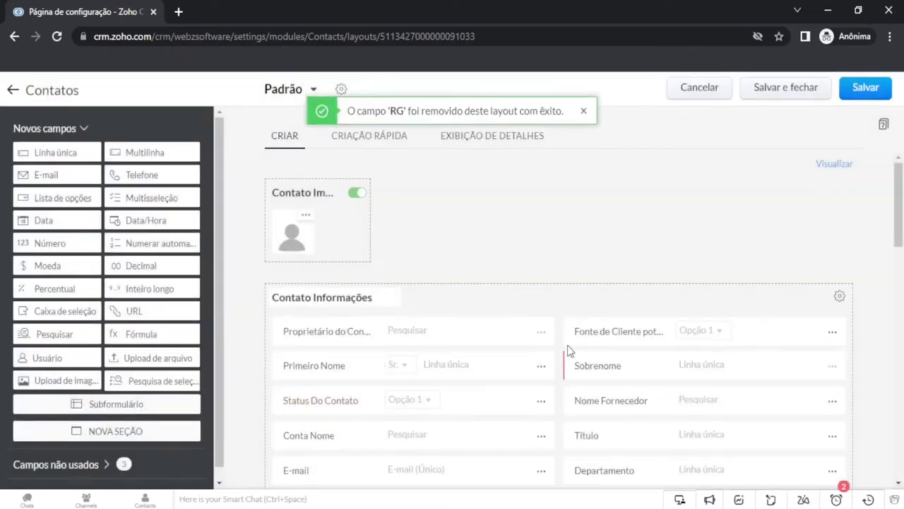
# - Place the unused RG field back in the layout below Primeiro Nome and mark it as required
pyautogui.click(100, 464)
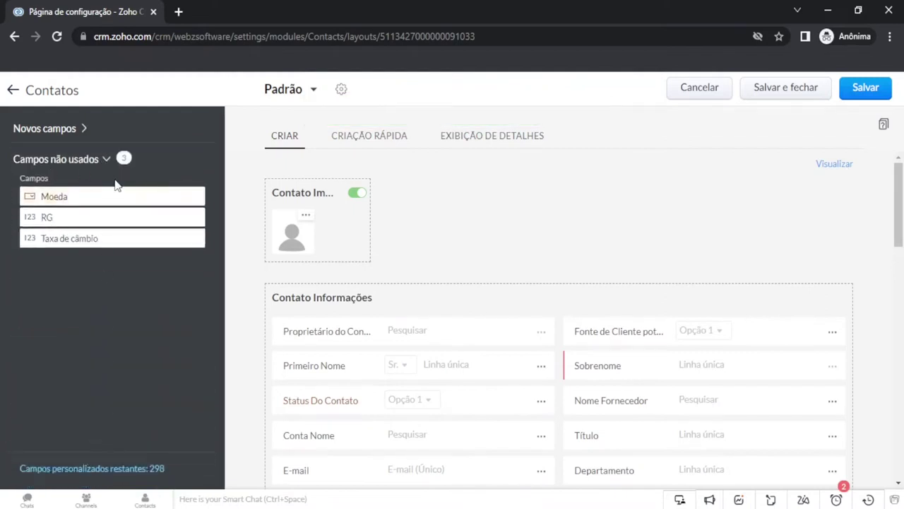
pyautogui.moveTo(127, 216); pyautogui.dragTo(345, 395)
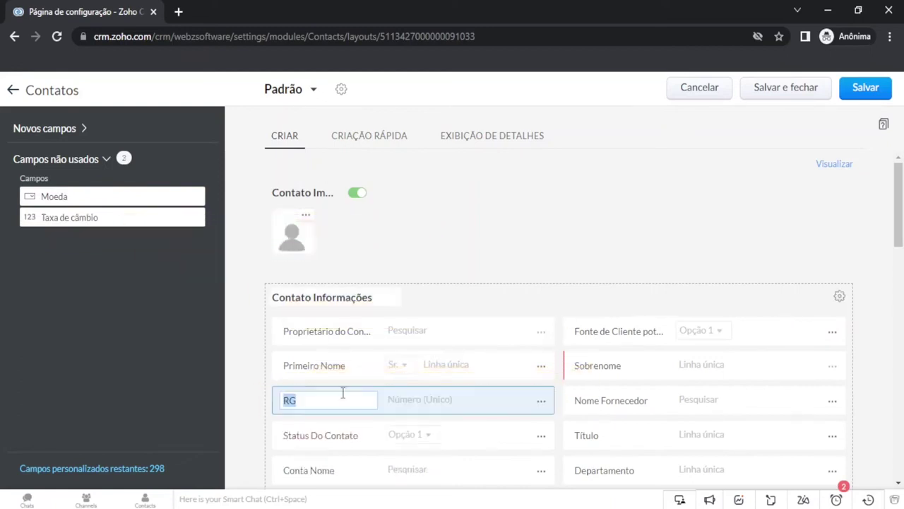
pyautogui.click(541, 403)
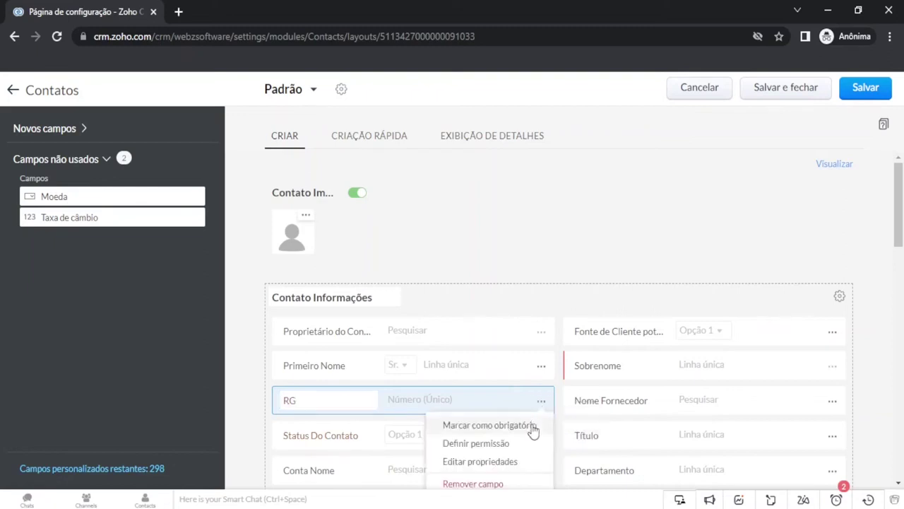
pyautogui.click(490, 425)
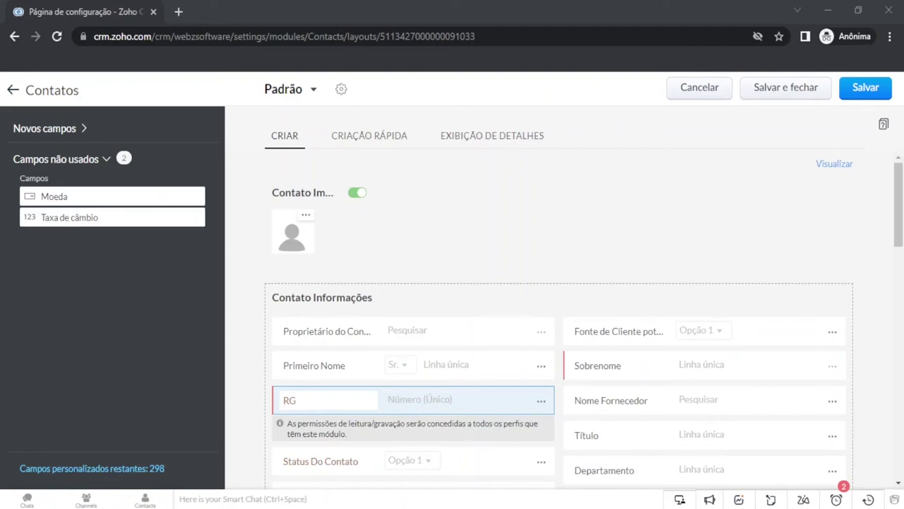
# - Add a new Linha única field named Indústria directly below the RG field
pyautogui.click(44, 128)
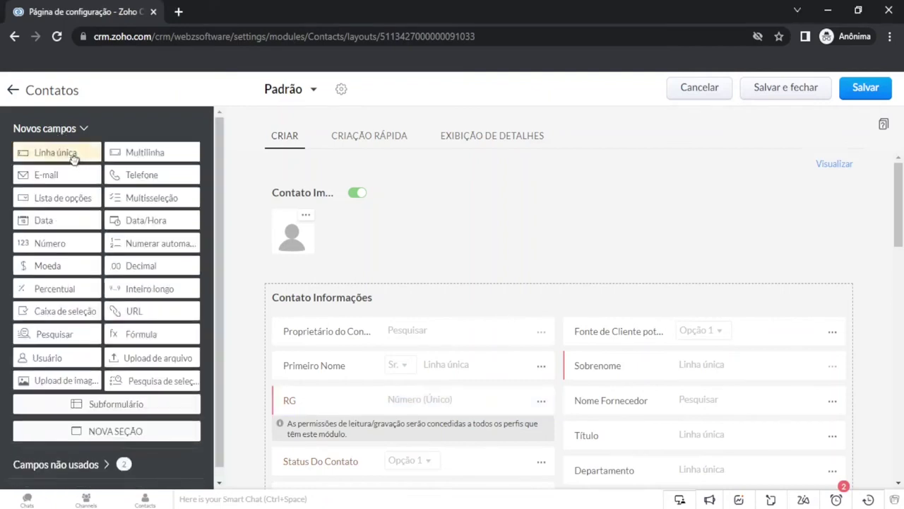
pyautogui.moveTo(71, 152); pyautogui.dragTo(328, 464)
pyautogui.write('iND')
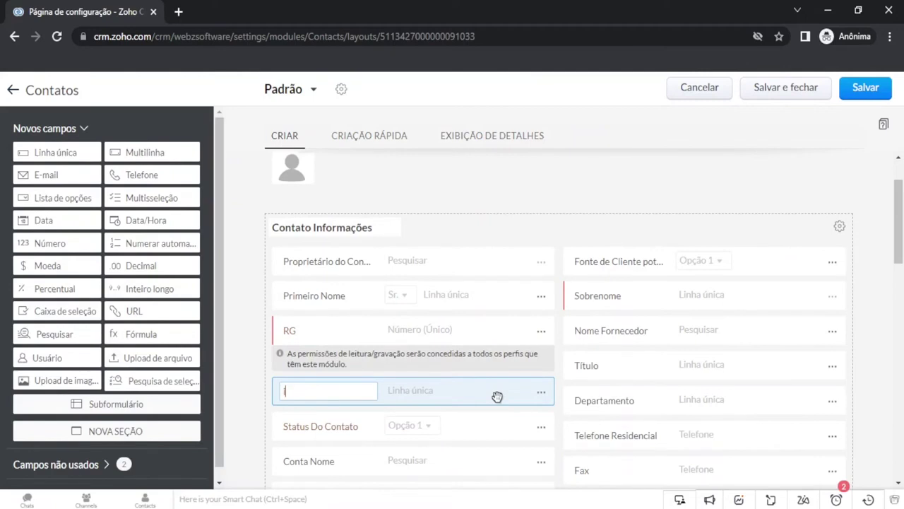
pyautogui.write('U')
pyautogui.press('BackSpace')
pyautogui.press('BackSpace')
pyautogui.press('BackSpace')
pyautogui.press('BackSpace')
pyautogui.write('Indústria')
# - Define Indústria as an external field of type Usuário with visibility Mostrar, and apply the properties
pyautogui.click(542, 392)
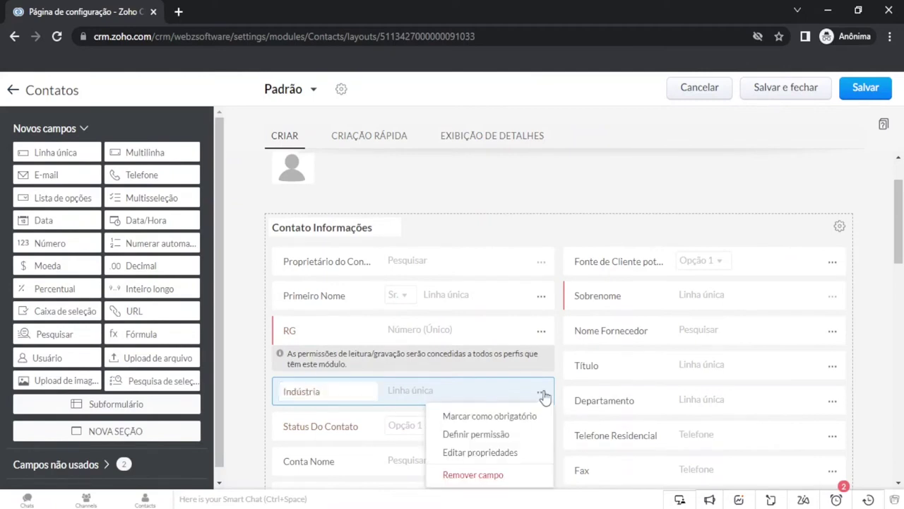
pyautogui.click(512, 457)
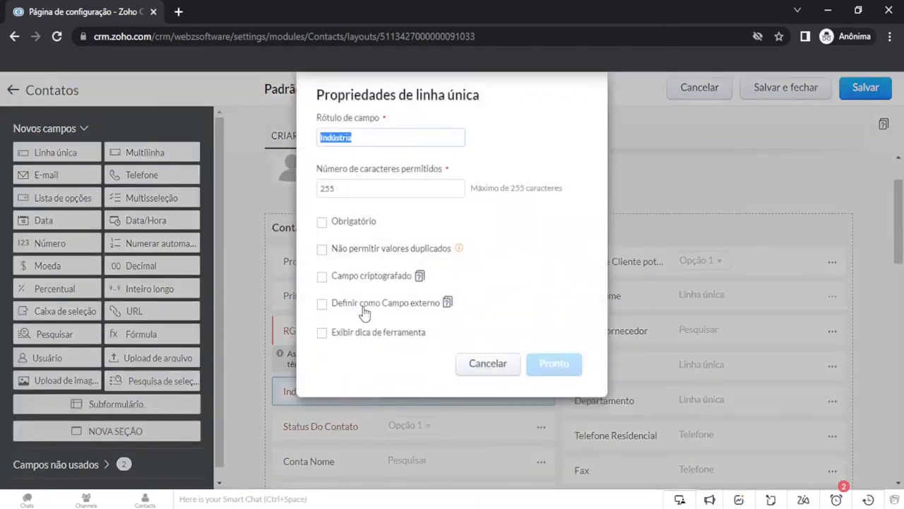
pyautogui.click(323, 305)
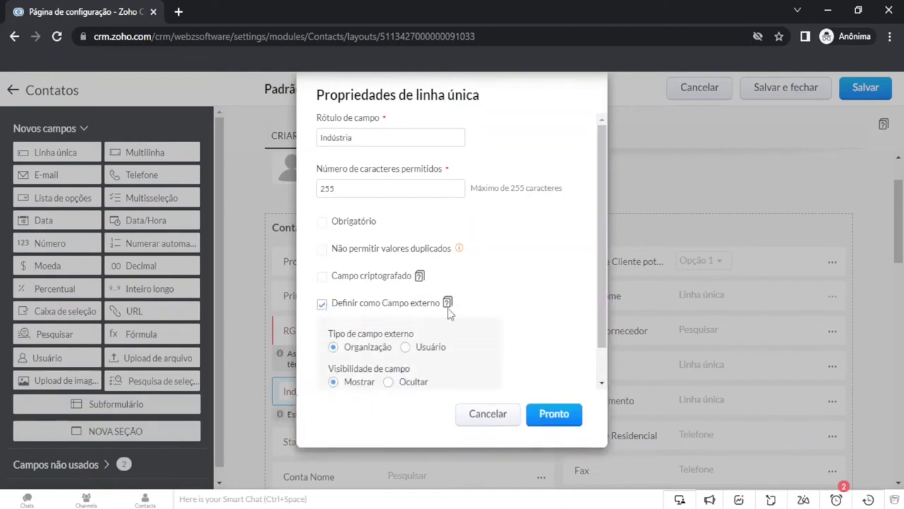
pyautogui.scroll(-1, 600, 212)
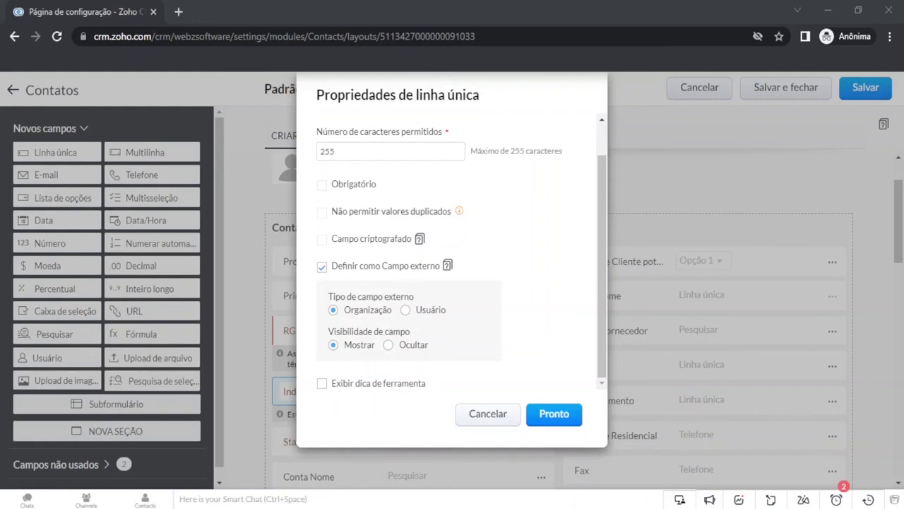
pyautogui.click(407, 311)
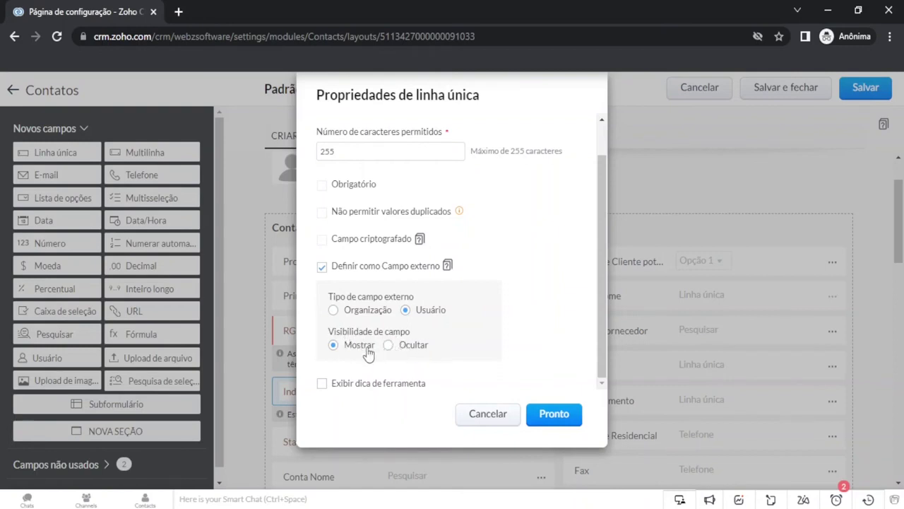
pyautogui.click(554, 414)
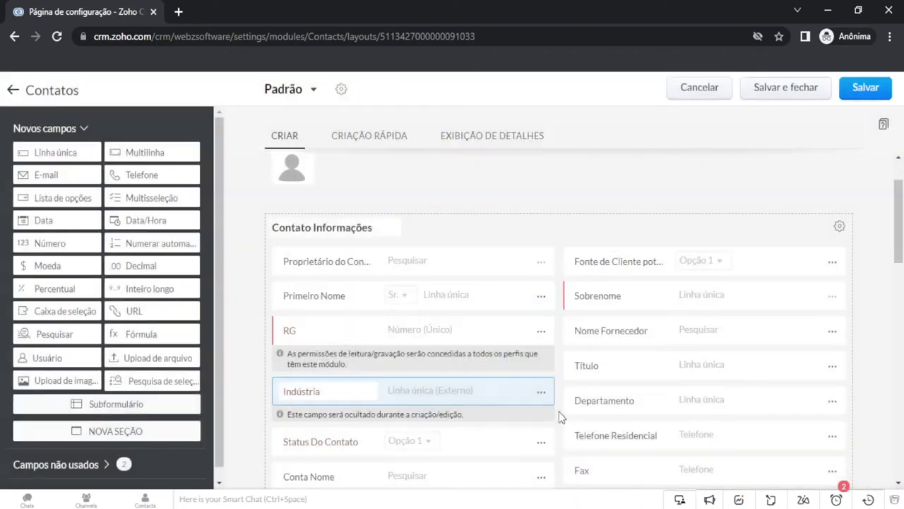
# - Save the Padrão layout with its field changes and start a new dependency field mapping for it
pyautogui.click(869, 93)
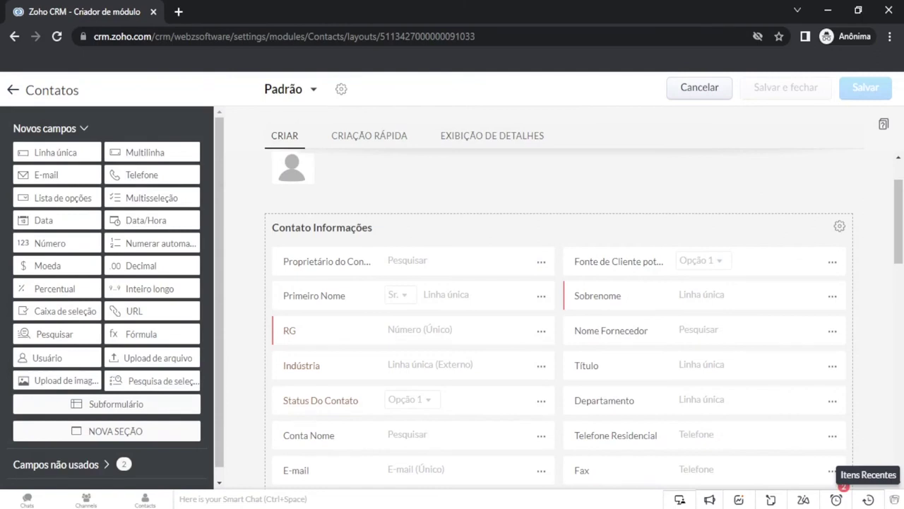
pyautogui.scroll(1, 531, 207)
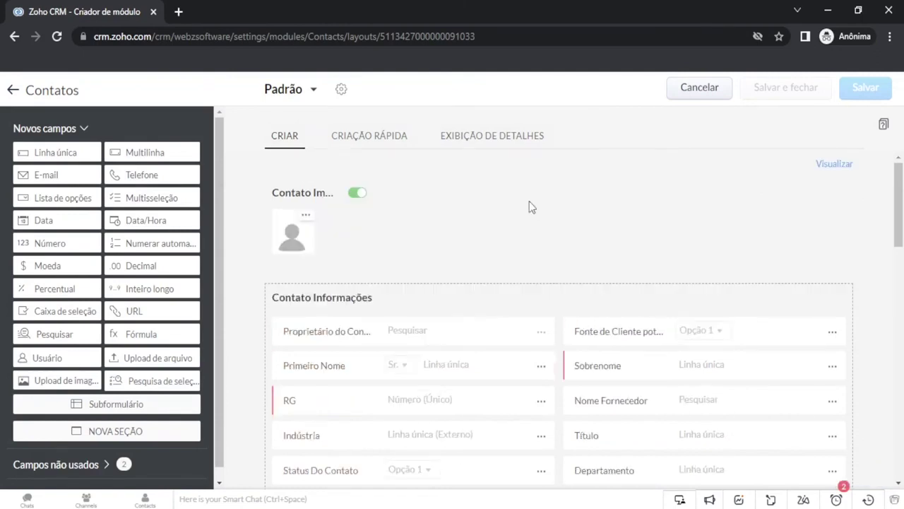
pyautogui.click(341, 93)
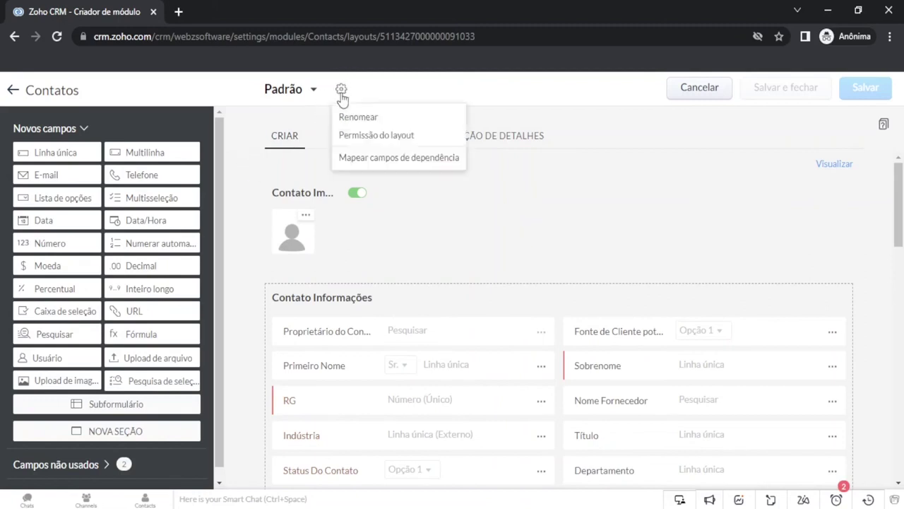
pyautogui.click(409, 162)
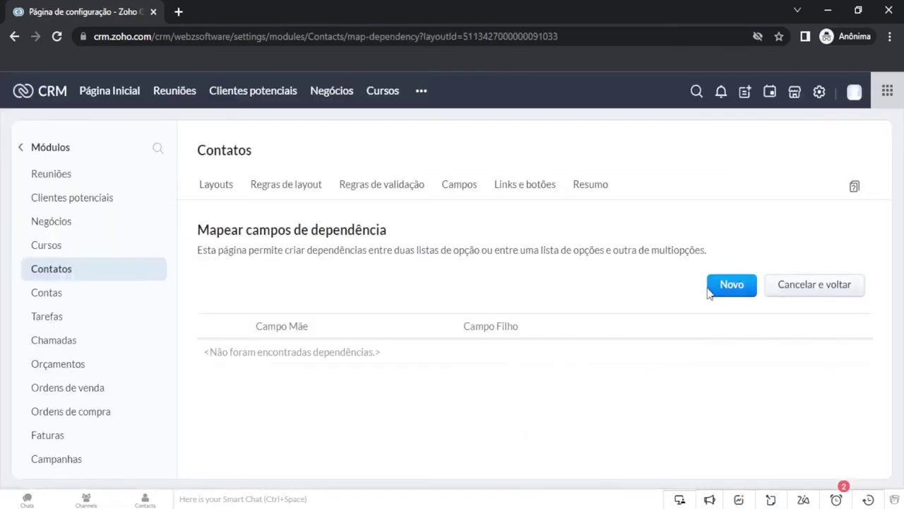
pyautogui.click(734, 294)
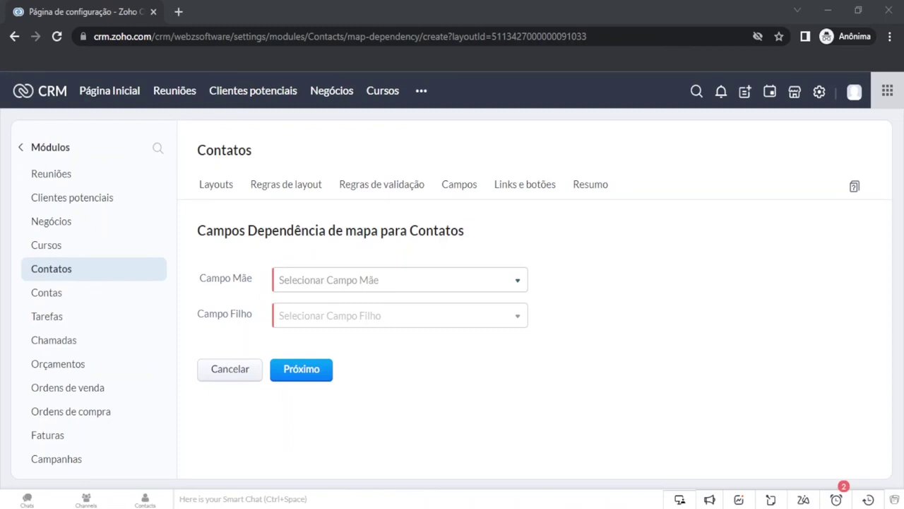
# - Choose Fonte de Cliente potencial as the parent field and Saudação as the child field, and continue to the value mapping
pyautogui.click(498, 289)
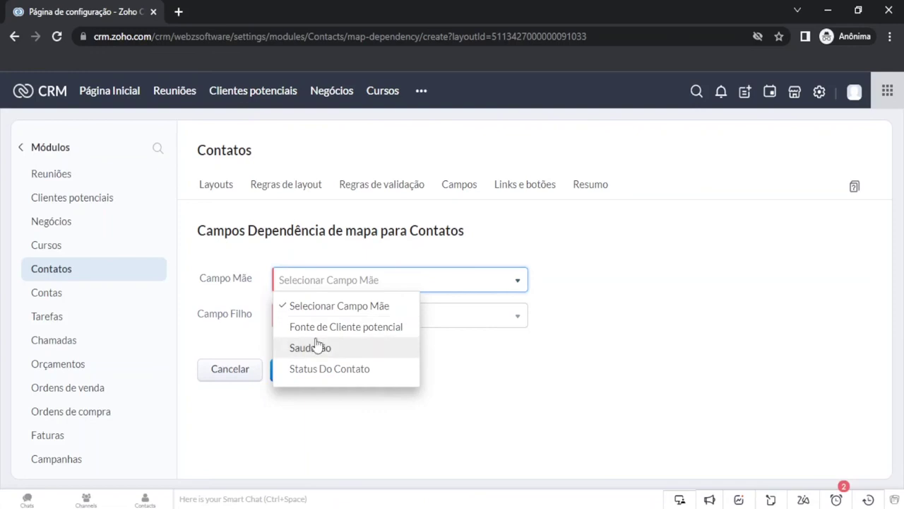
pyautogui.click(378, 328)
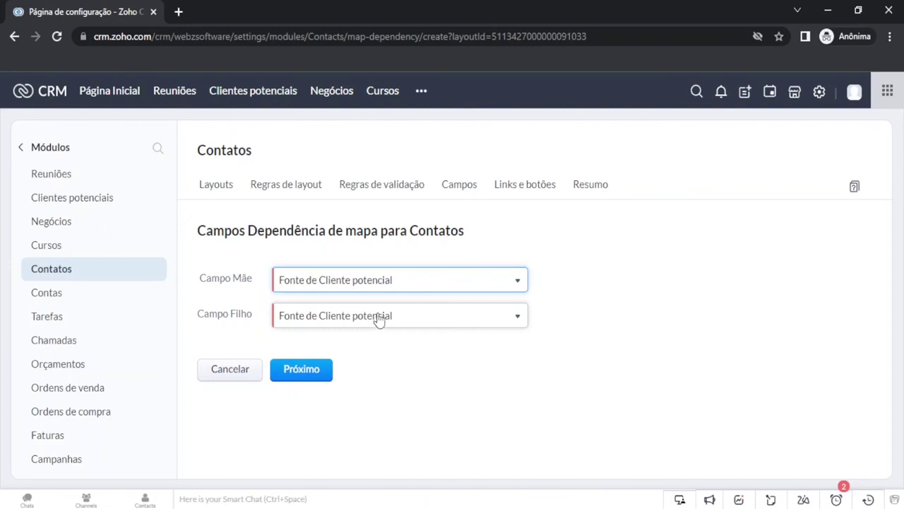
pyautogui.click(393, 325)
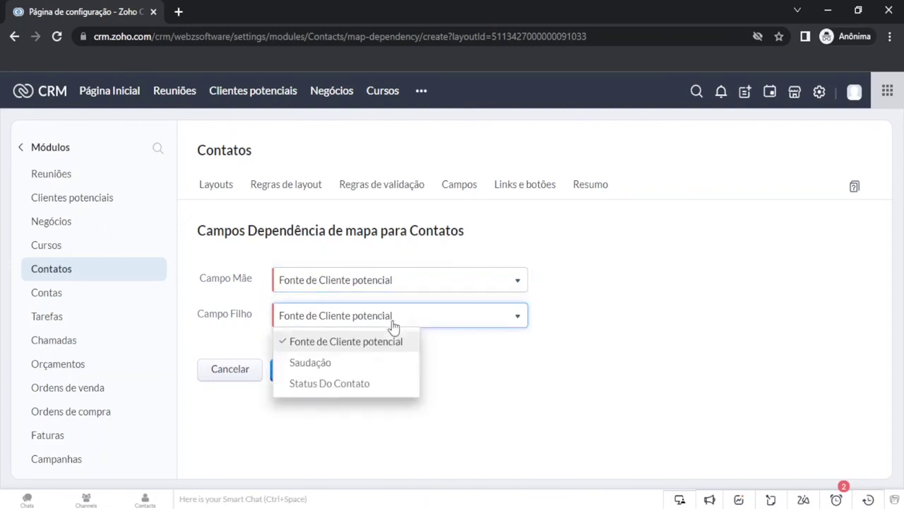
pyautogui.click(368, 368)
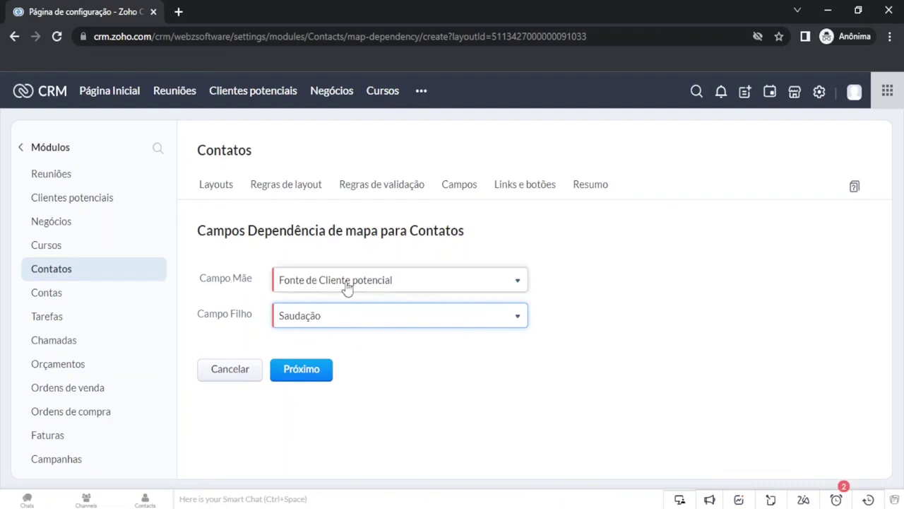
pyautogui.click(301, 369)
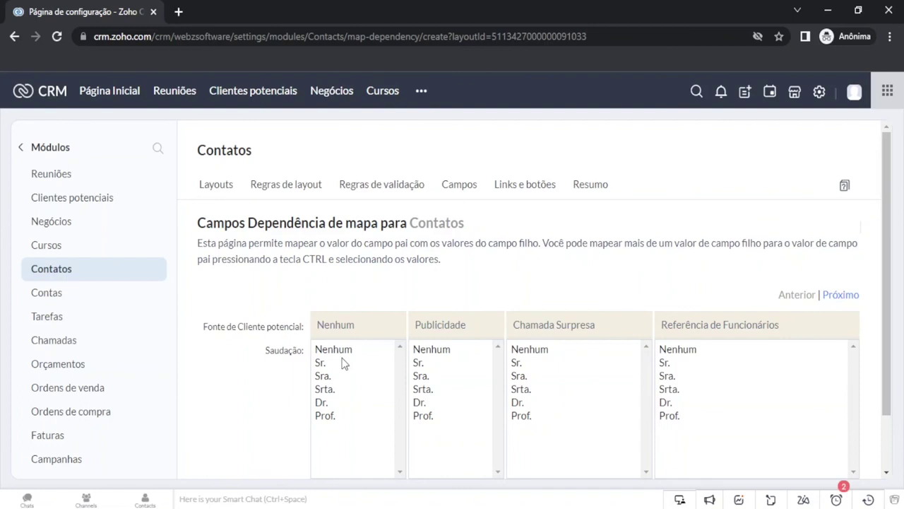
# - Go through the Fonte de Cliente potencial values up to the Parceiro de Seminários group and save the dependency without selecting any Saudação values
pyautogui.scroll(-1, 589, 274)
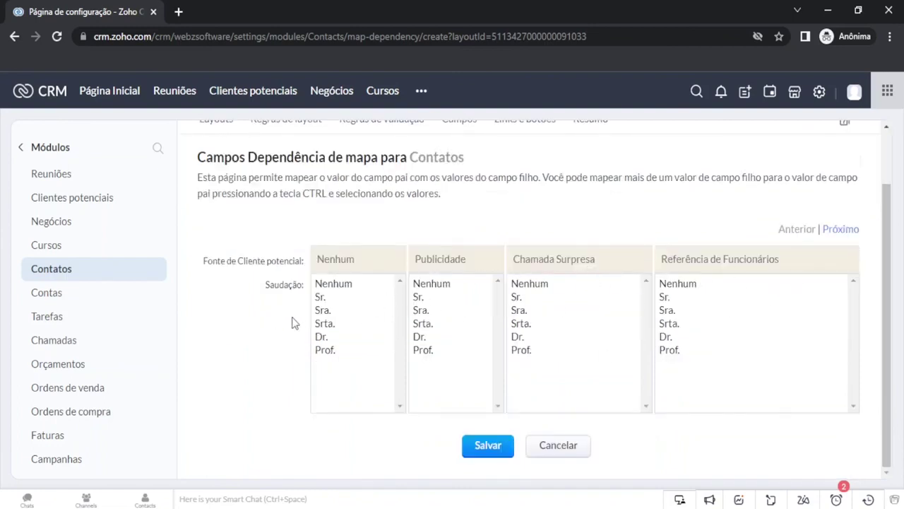
pyautogui.click(840, 231)
pyautogui.click(841, 230)
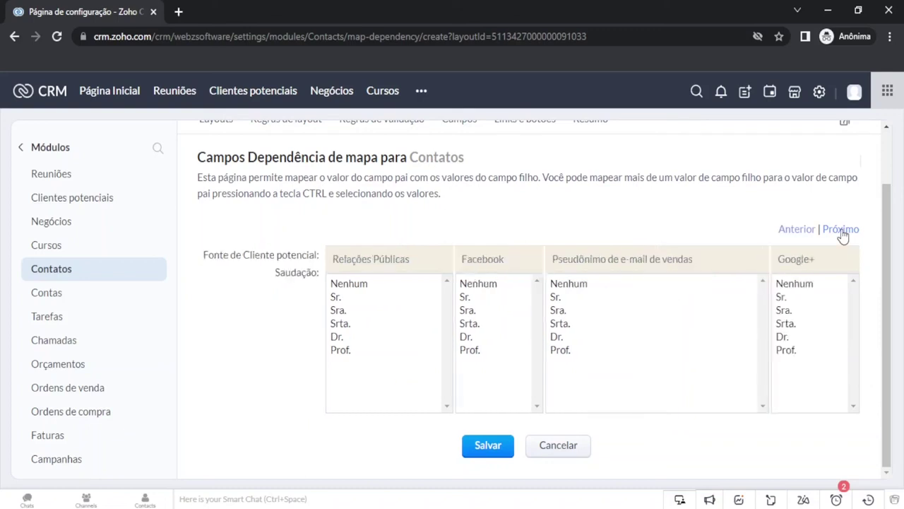
pyautogui.click(840, 230)
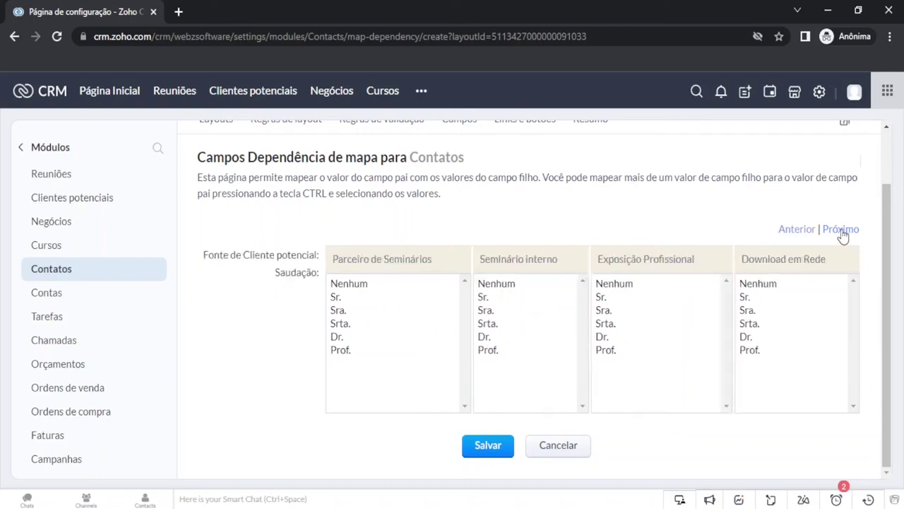
pyautogui.click(489, 446)
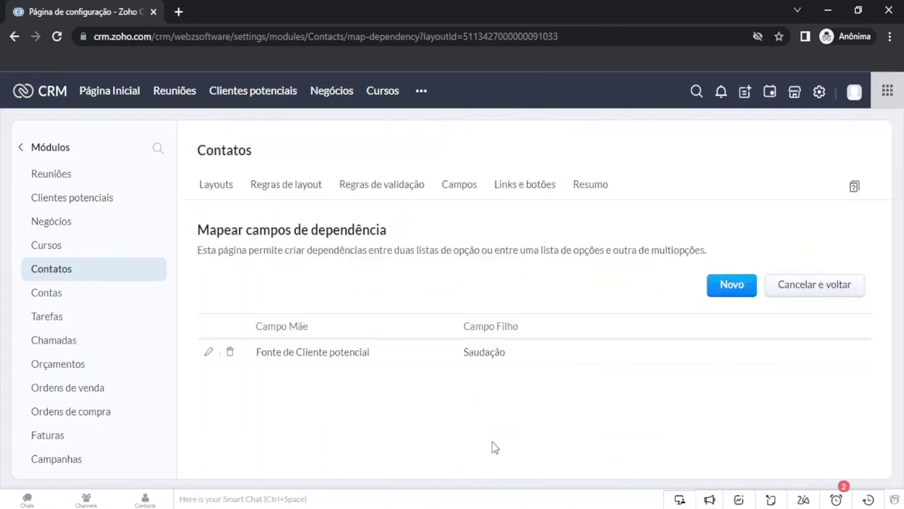